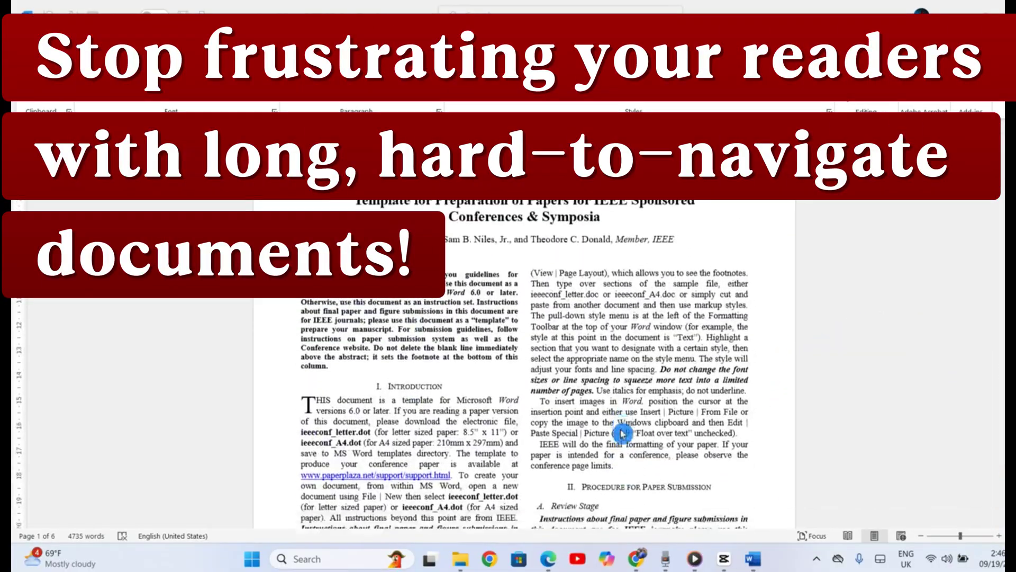
- Scroll through the IEEE paper template and preview the built-in Table of Contents gallery
scroll(622, 433, "down", 20)
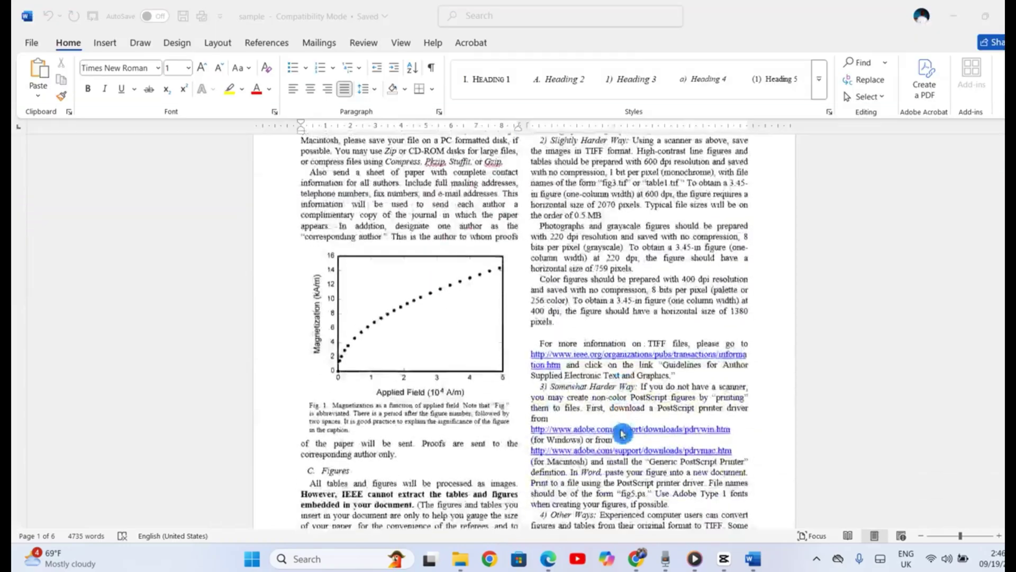
scroll(622, 432, "down", 10)
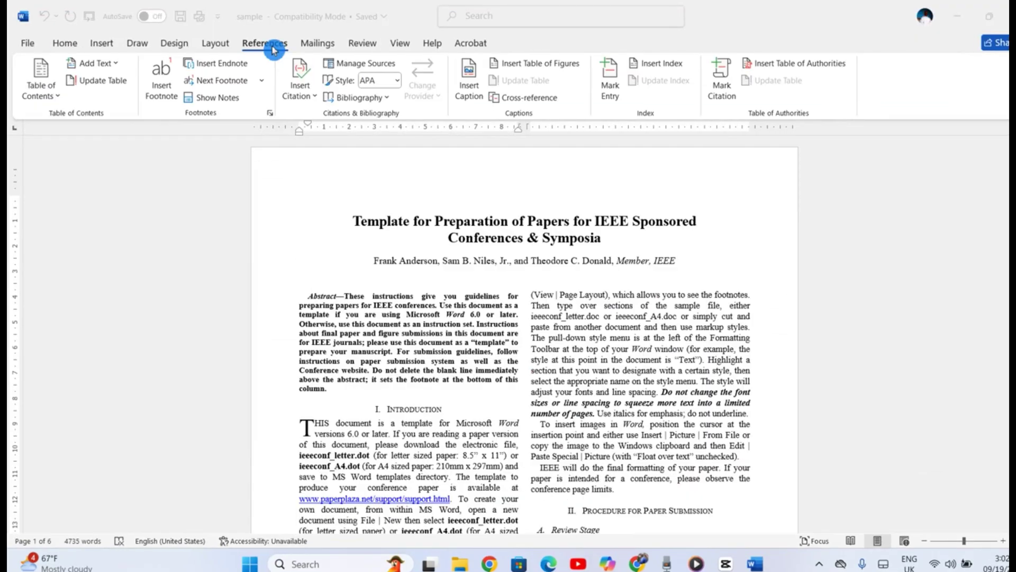
left_click(274, 50)
left_click(41, 85)
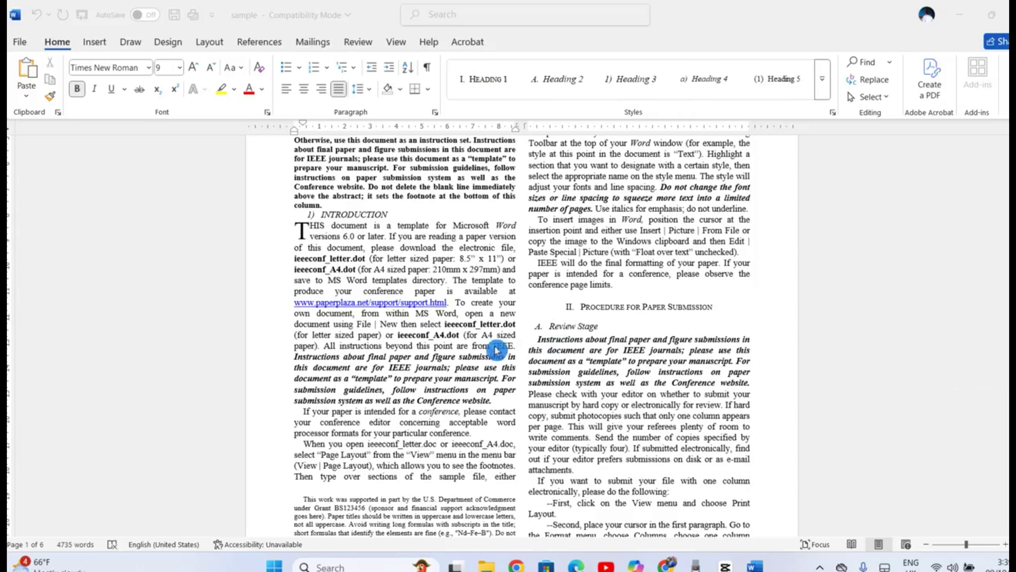
- Apply Heading 1, then Heading 2, then Heading 3 to the INTRODUCTION heading
left_click(403, 217)
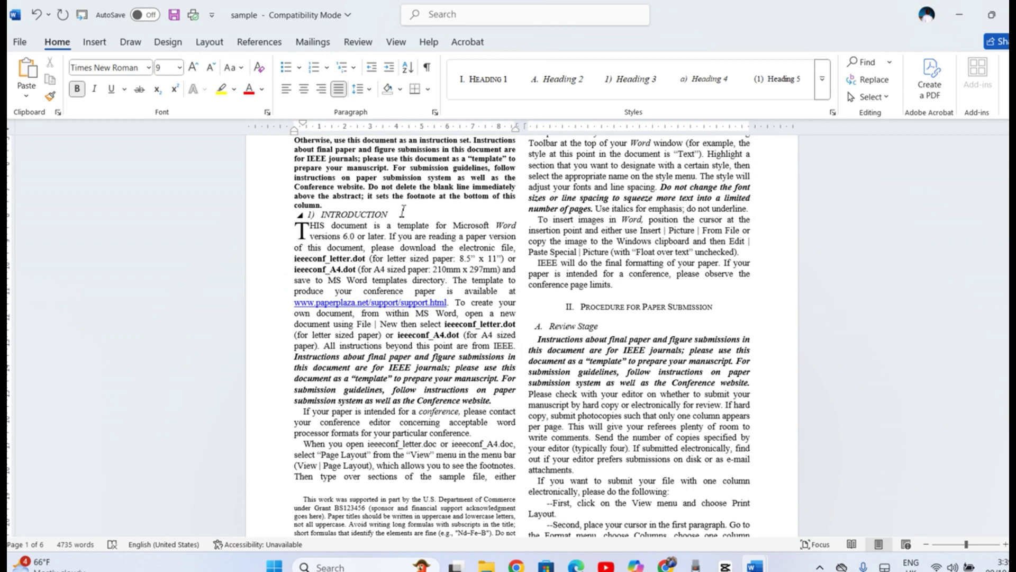
left_click(310, 214)
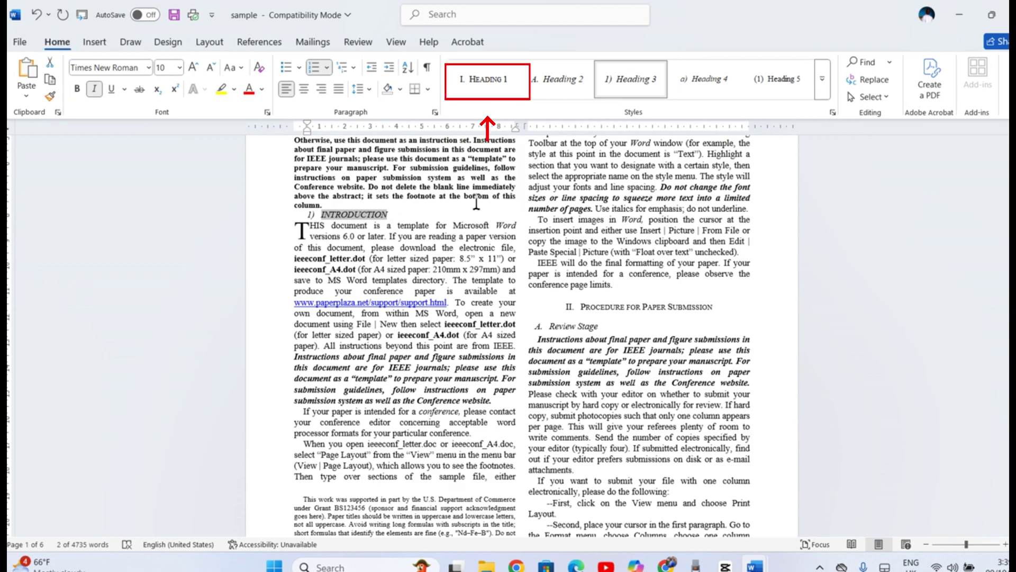
left_click(484, 82)
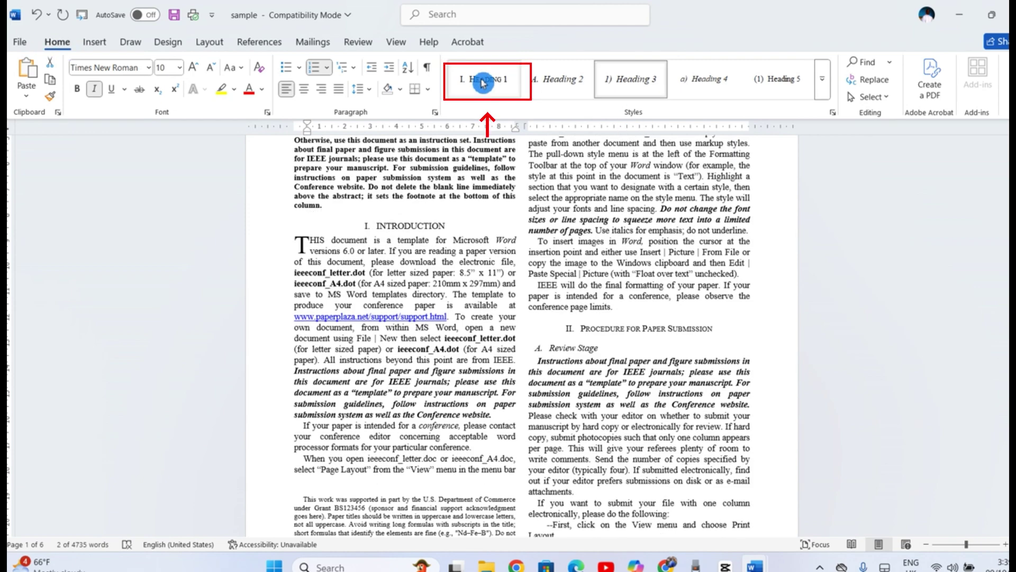
left_click(562, 80)
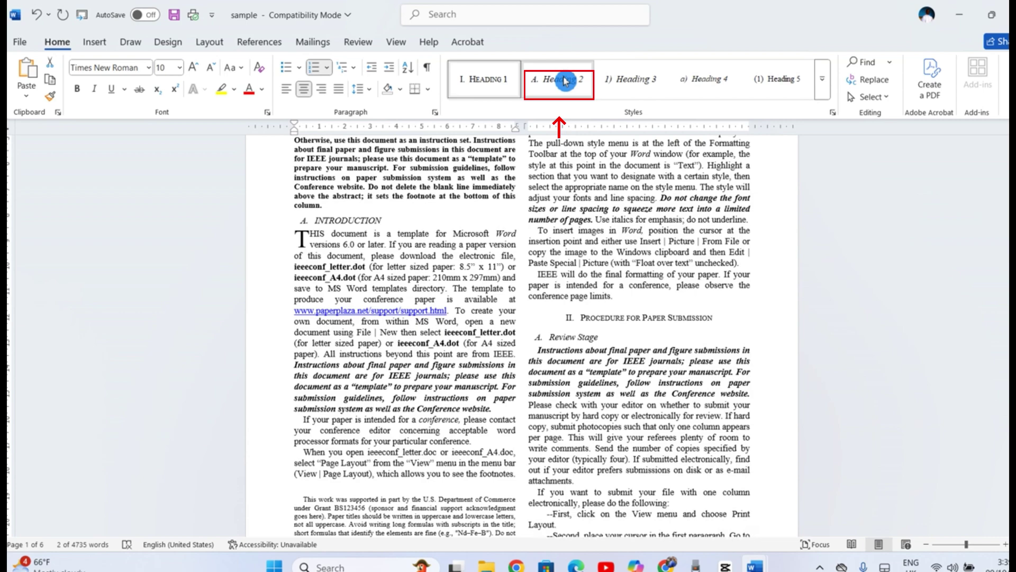
left_click(625, 86)
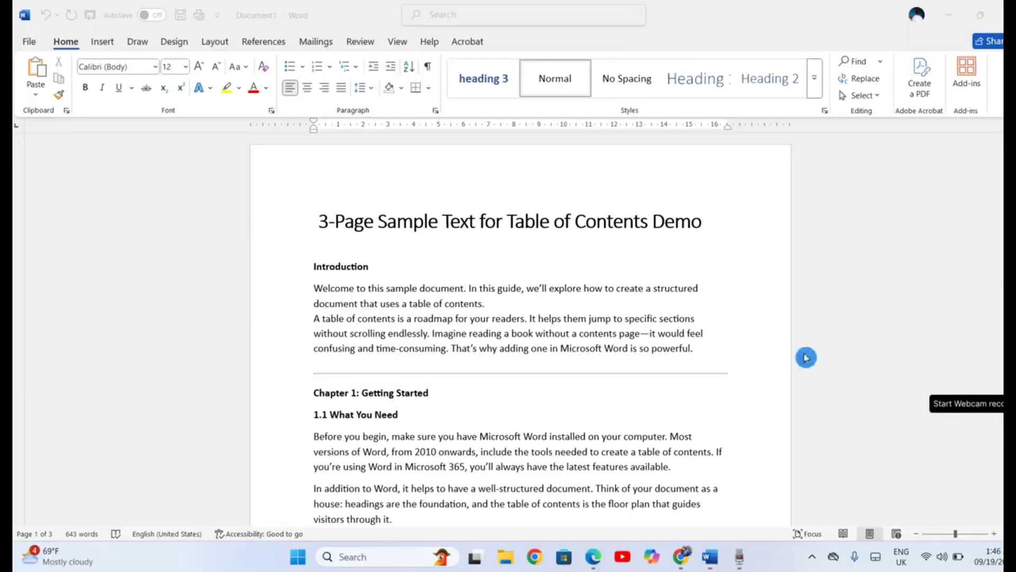
- Make Introduction and Chapter 1: Getting Started Heading 1 headings
double_click(398, 260)
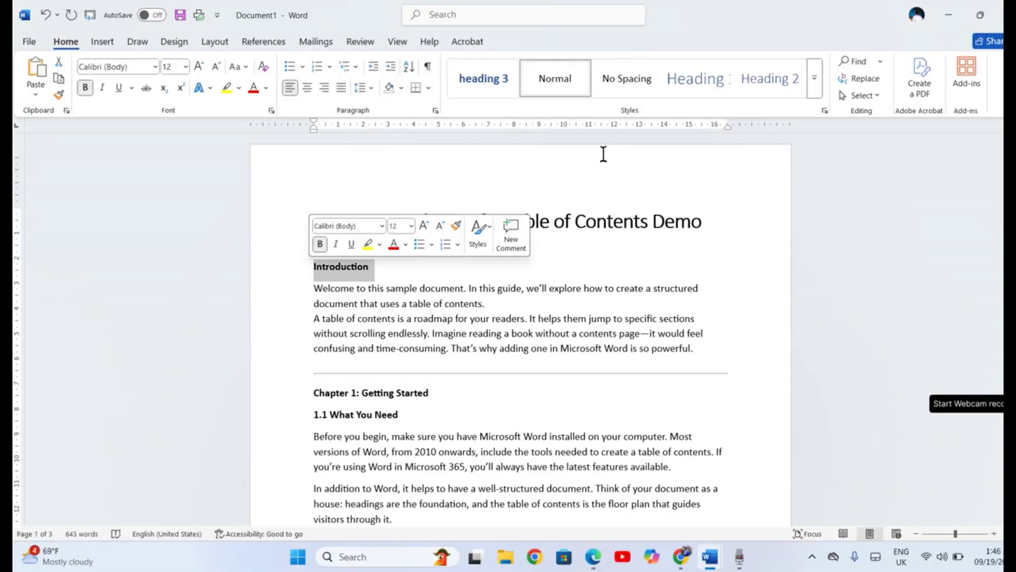
left_click(709, 89)
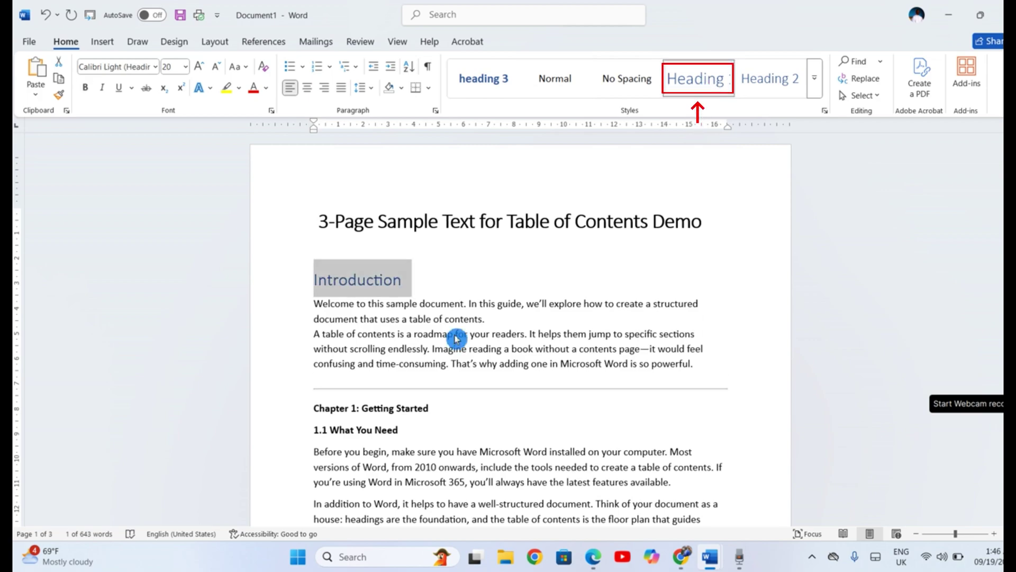
left_click(424, 409)
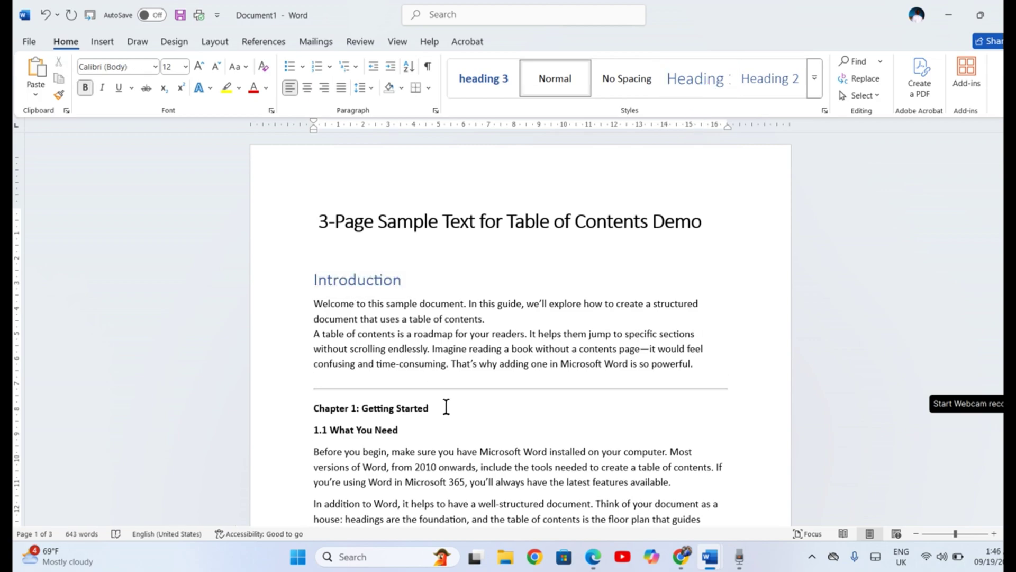
left_click_drag(447, 407, 315, 414)
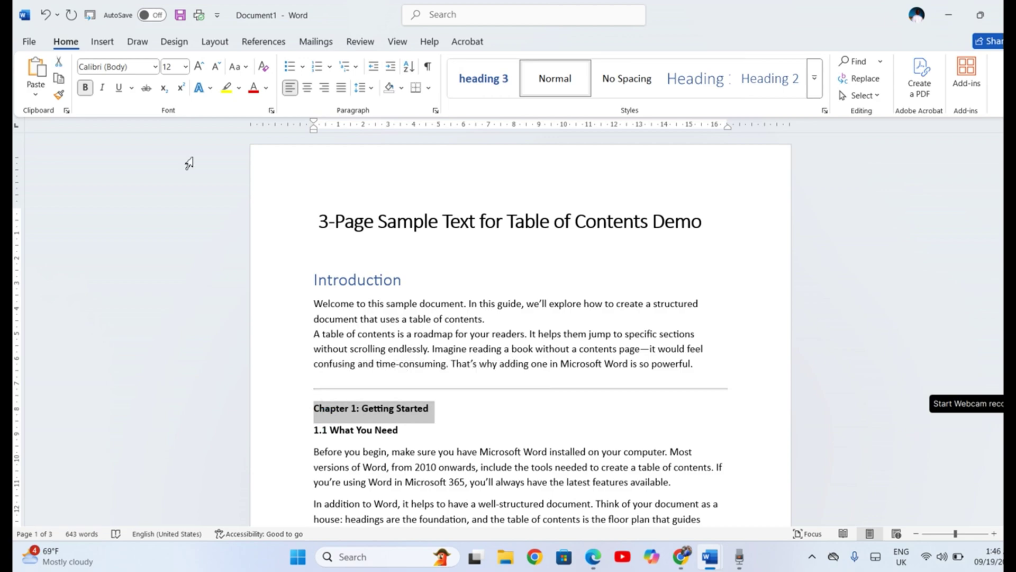
left_click(708, 87)
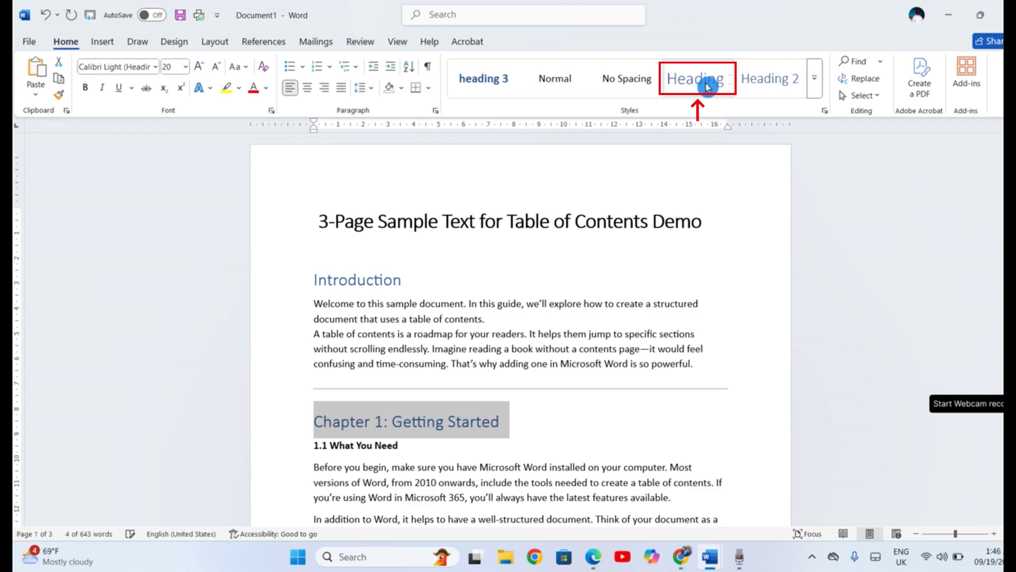
- Apply Heading 2 to 1.1 What You Need and 1.2 Setting Up Your Document
scroll(549, 441, "down", 4)
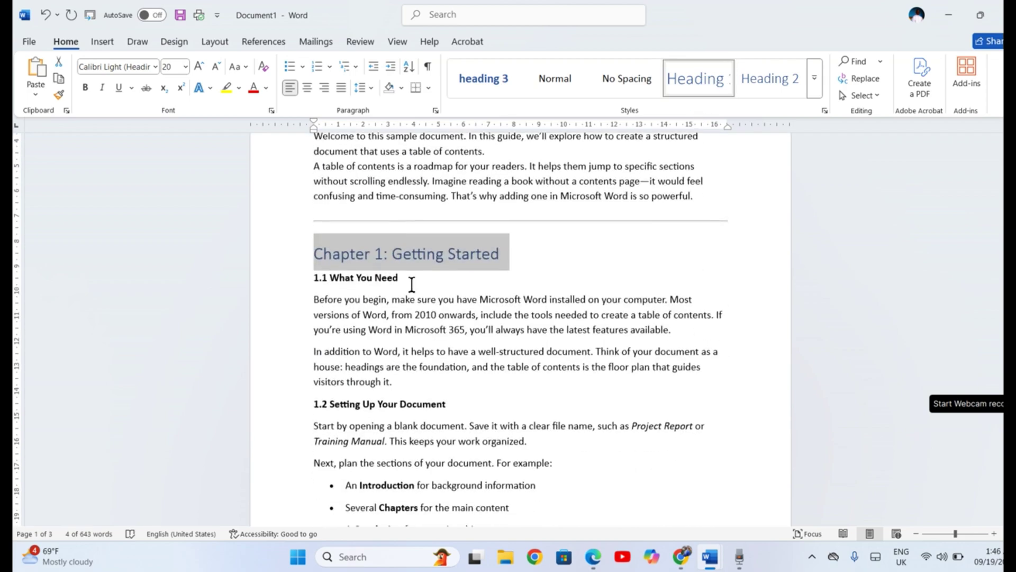
left_click_drag(411, 281, 329, 279)
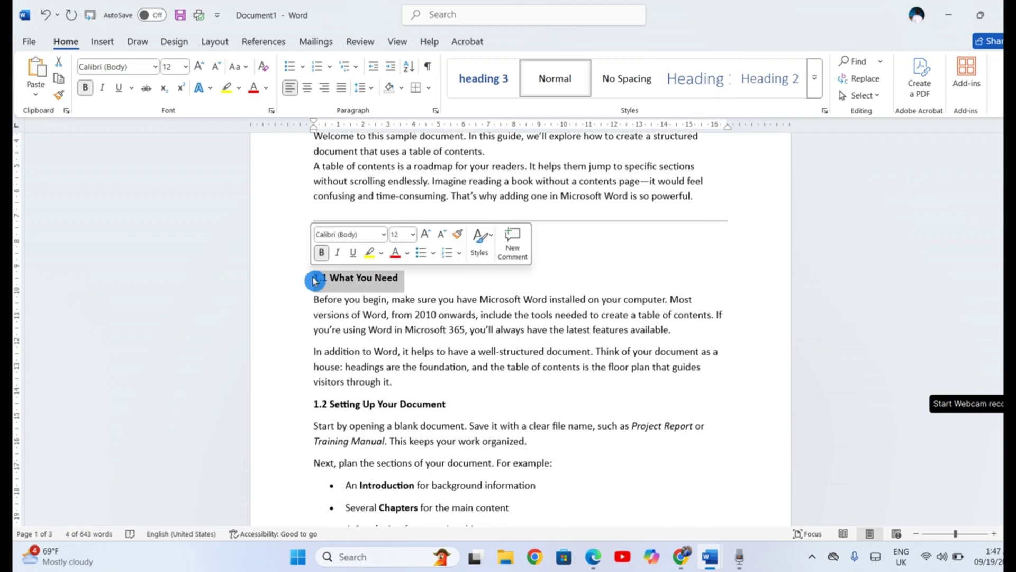
left_click(770, 84)
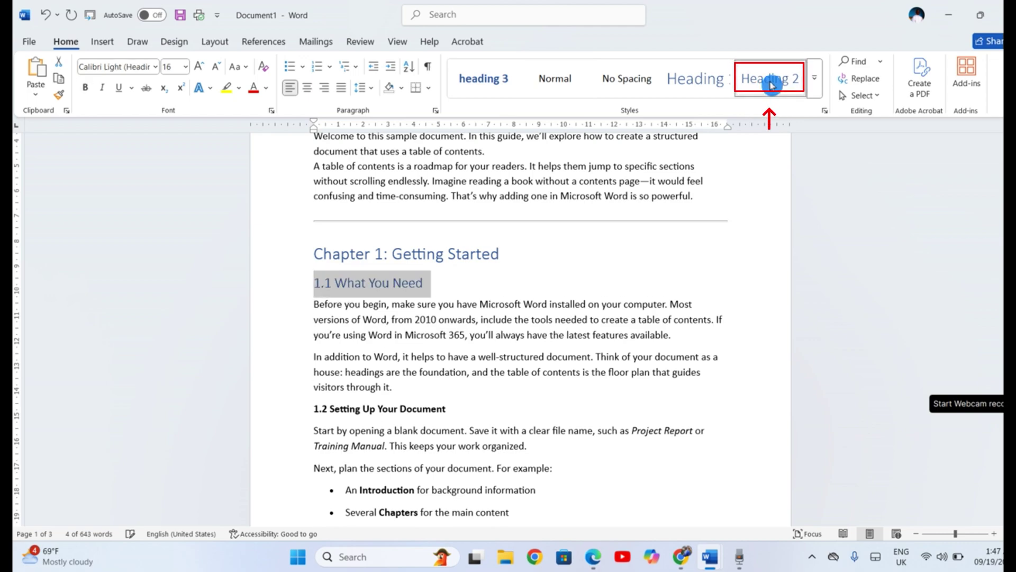
scroll(512, 358, "down", 2)
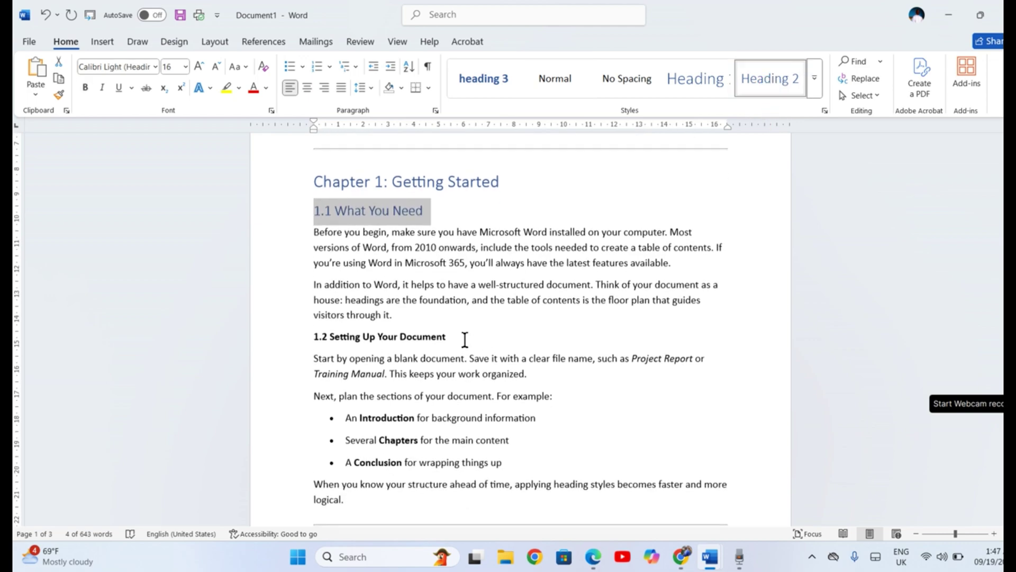
left_click_drag(464, 340, 312, 343)
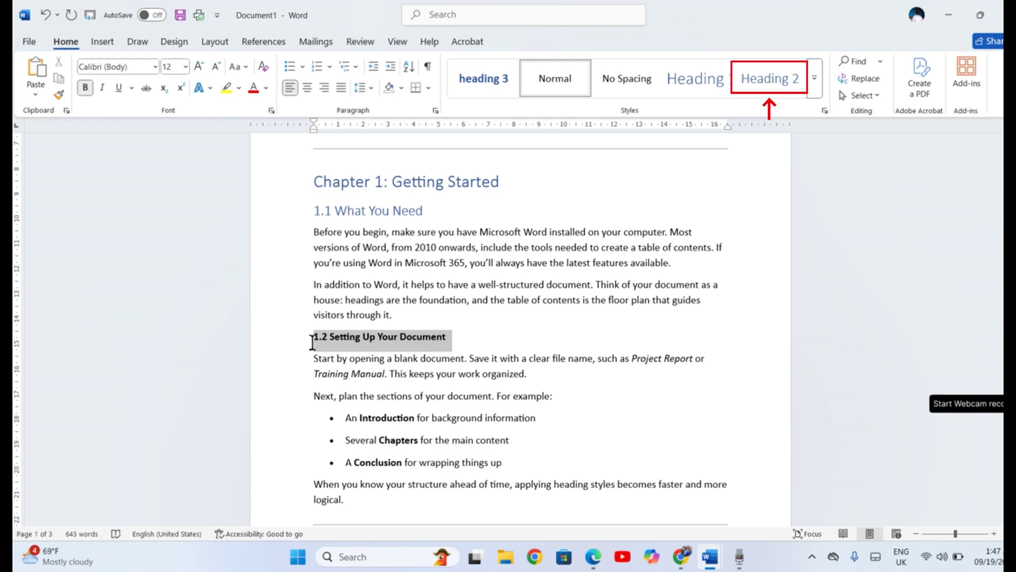
left_click(762, 88)
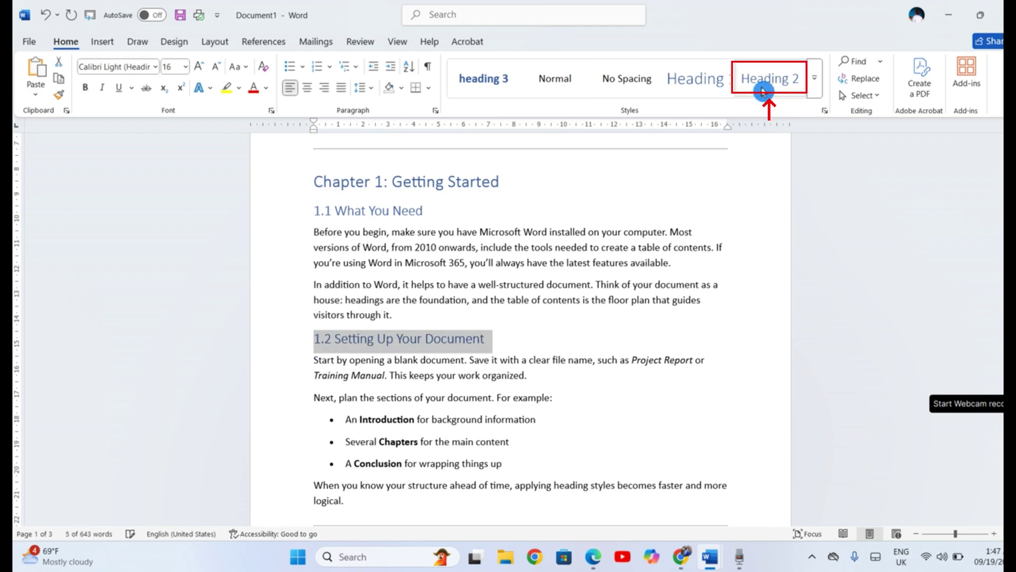
- Make Chapter 2: Formatting Basics a Heading 1 and 2.1 Using Headings a Heading 2
scroll(588, 313, "down", 3)
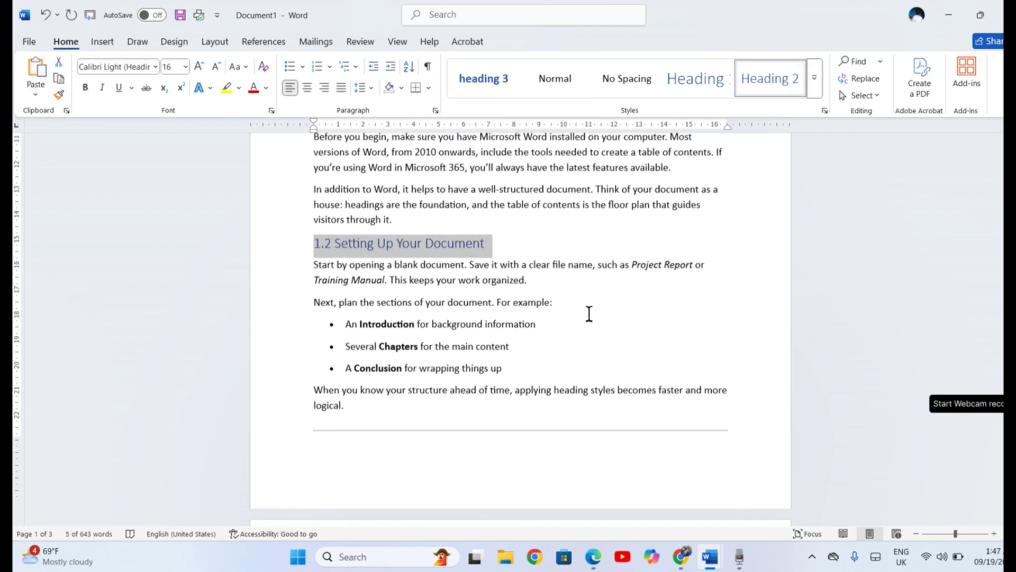
scroll(589, 313, "down", 8)
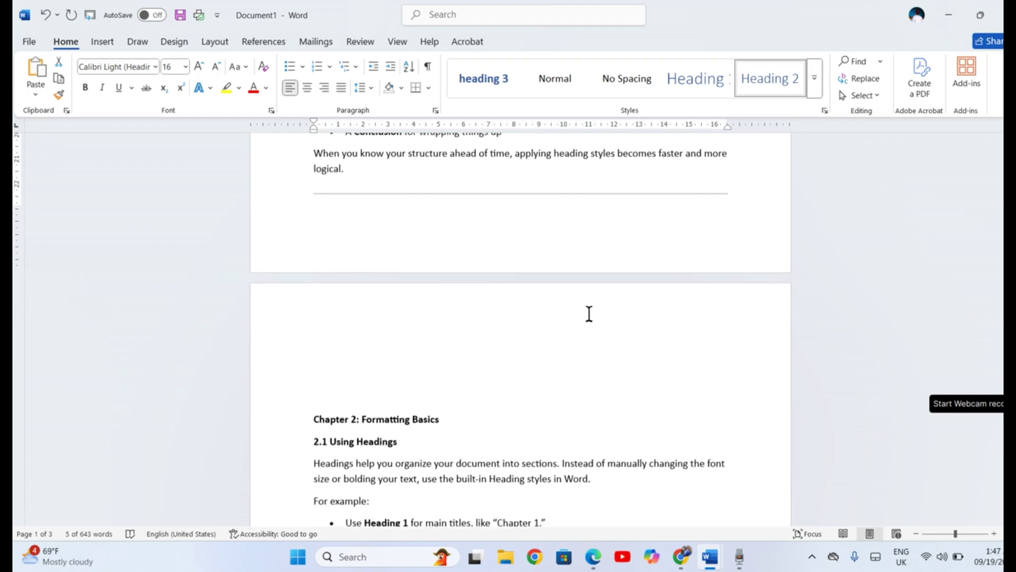
left_click(466, 415)
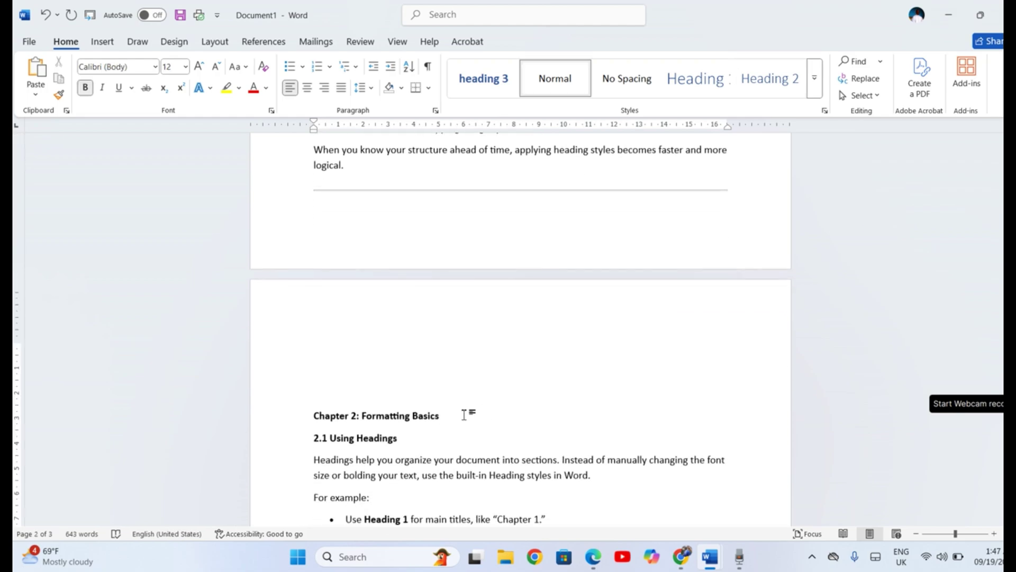
left_click_drag(464, 415, 316, 414)
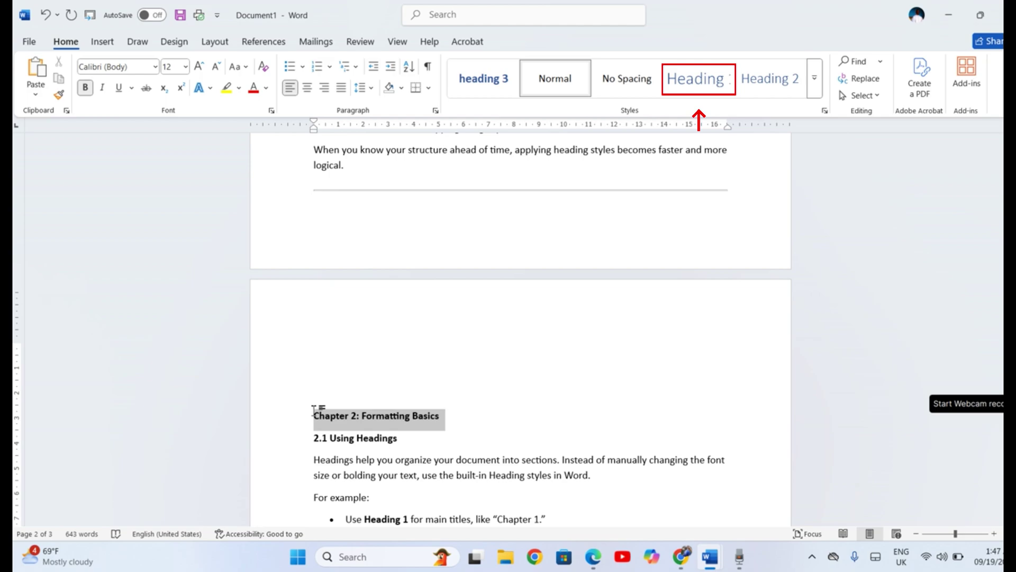
left_click(703, 83)
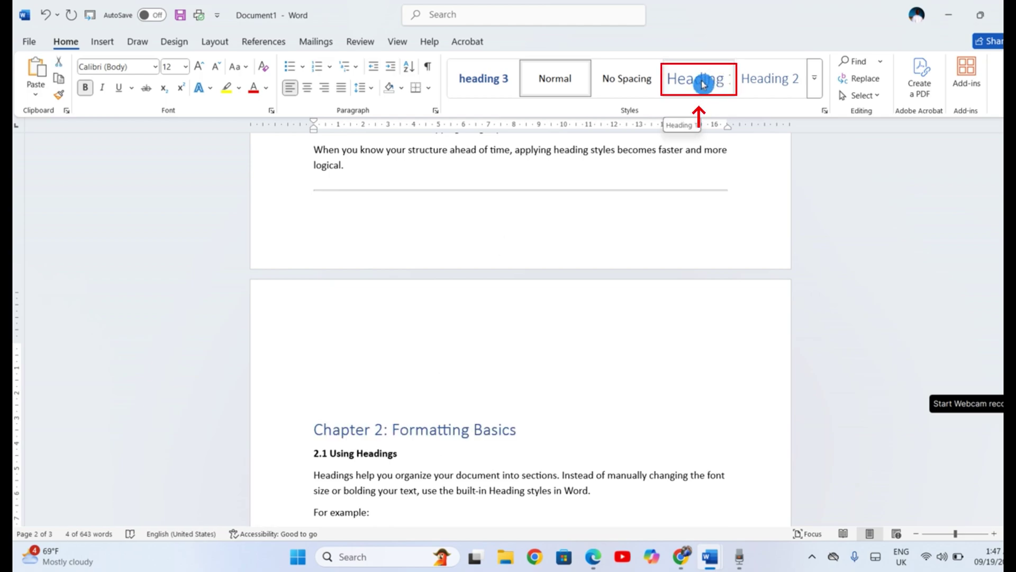
scroll(470, 453, "down", 5)
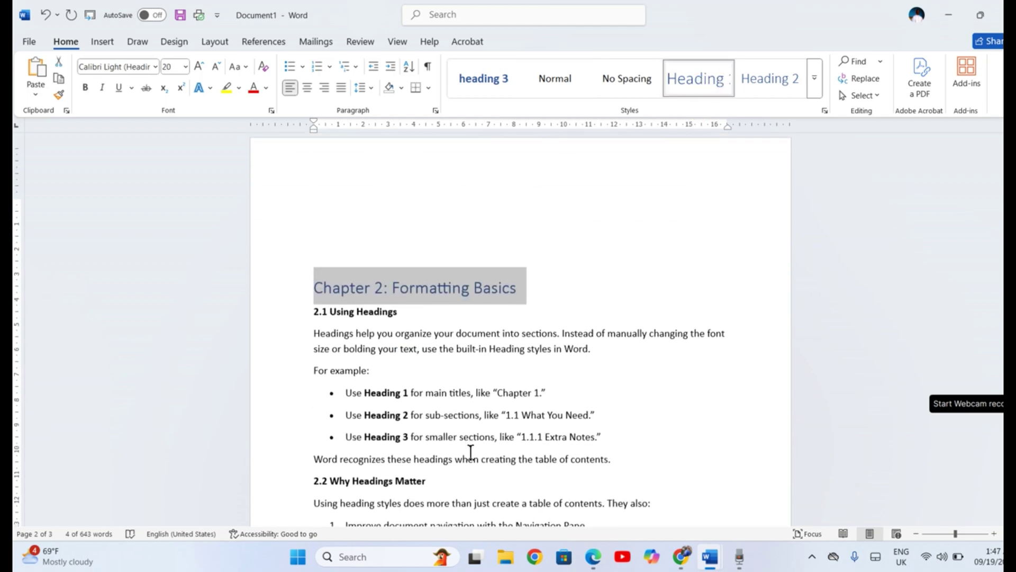
left_click_drag(408, 314, 313, 319)
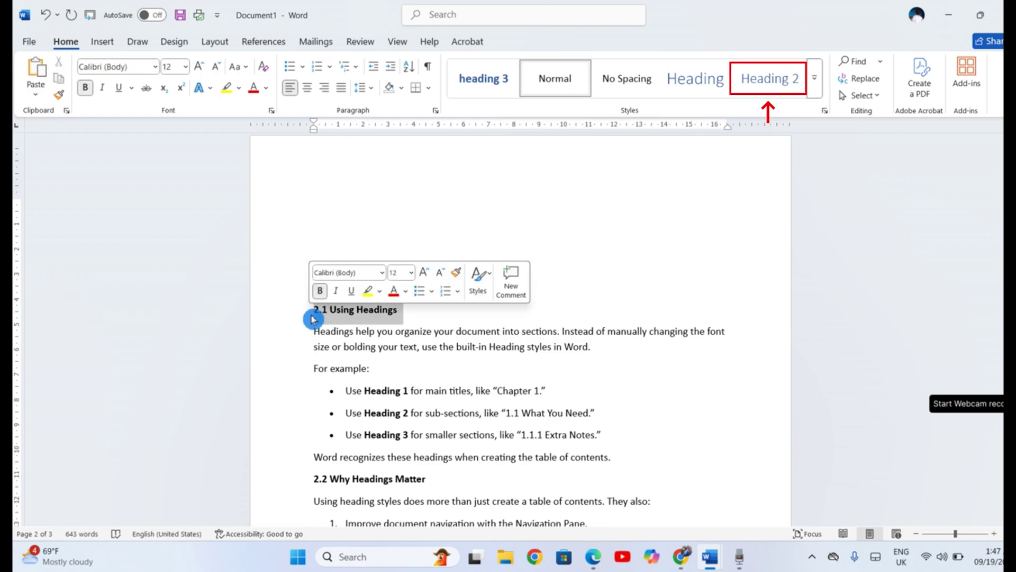
left_click(771, 85)
- Set 2.2 Why Headings Matter to Heading 2, and Chapter 3 and Conclusion to Heading 1
scroll(537, 374, "down", 10)
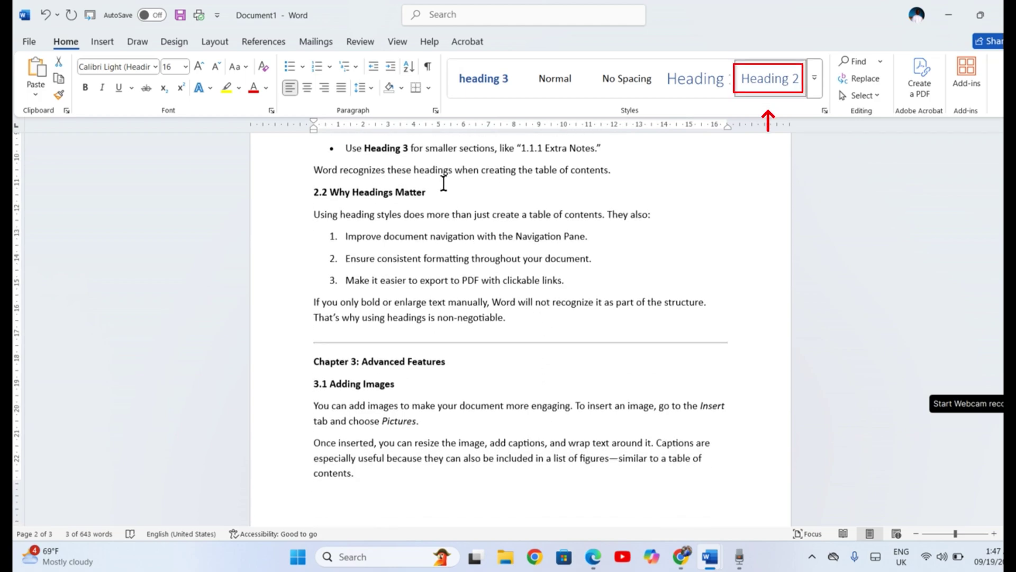
left_click_drag(430, 192, 314, 199)
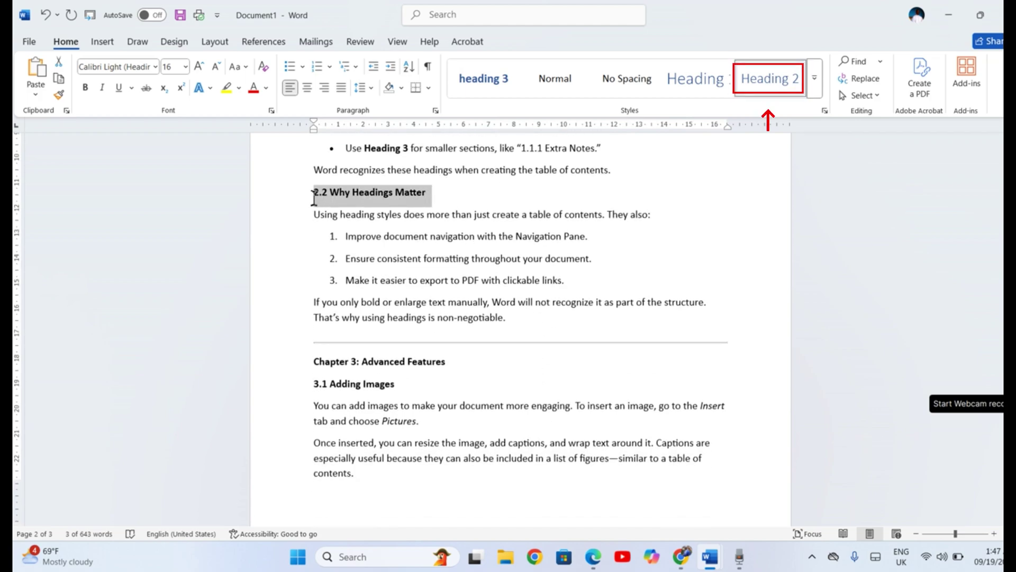
left_click(778, 81)
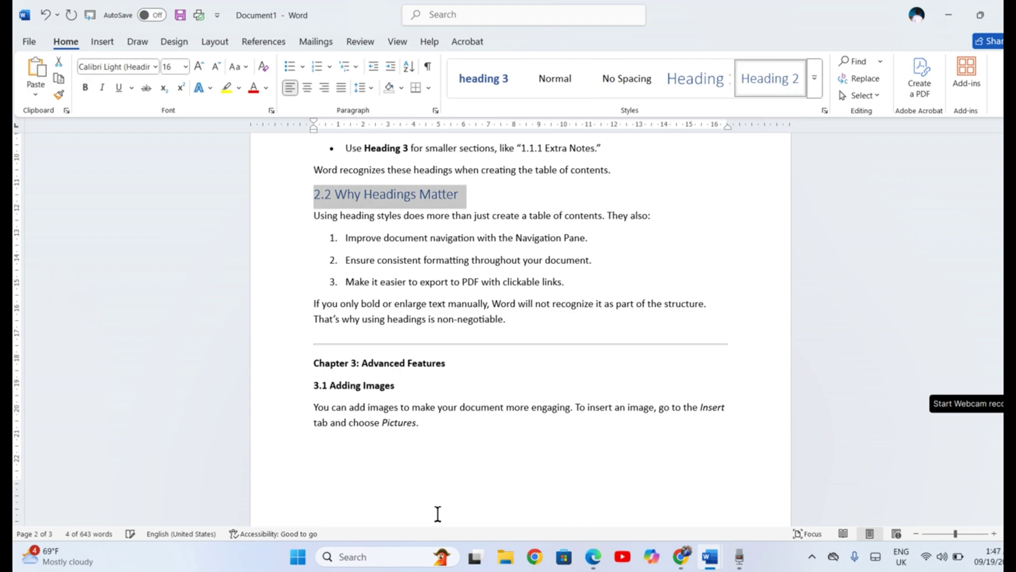
left_click_drag(458, 370, 313, 361)
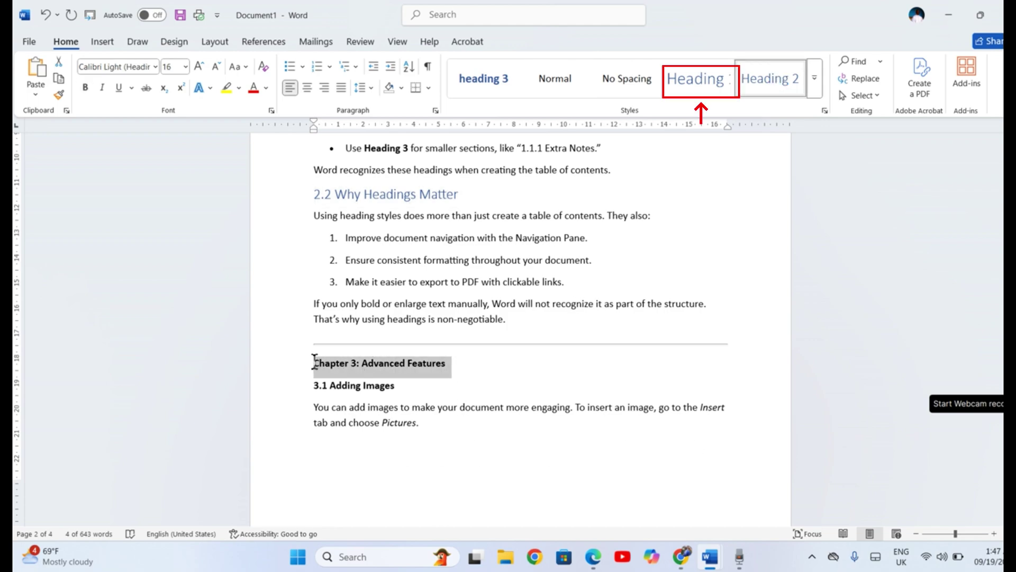
left_click(706, 88)
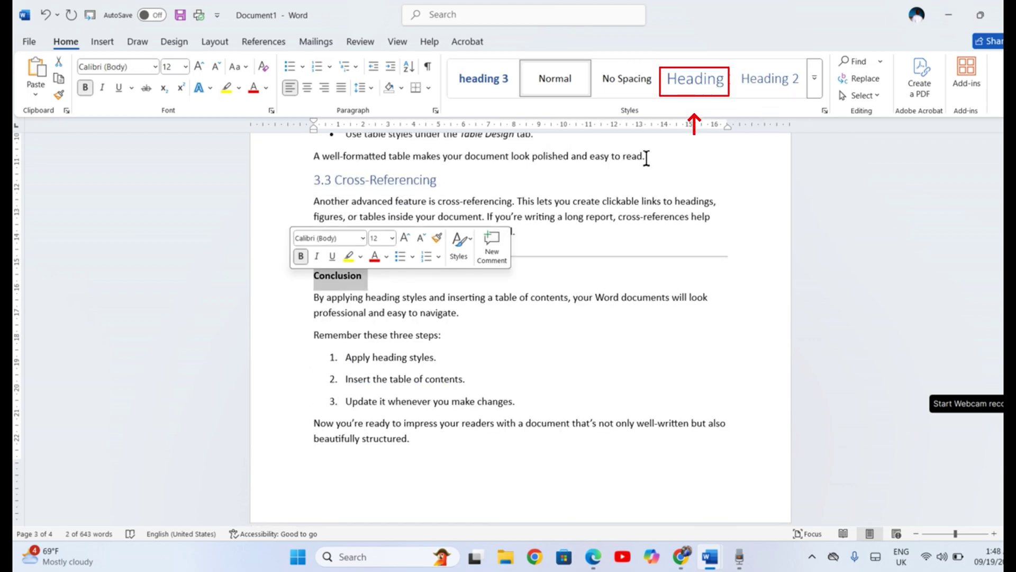
left_click(701, 90)
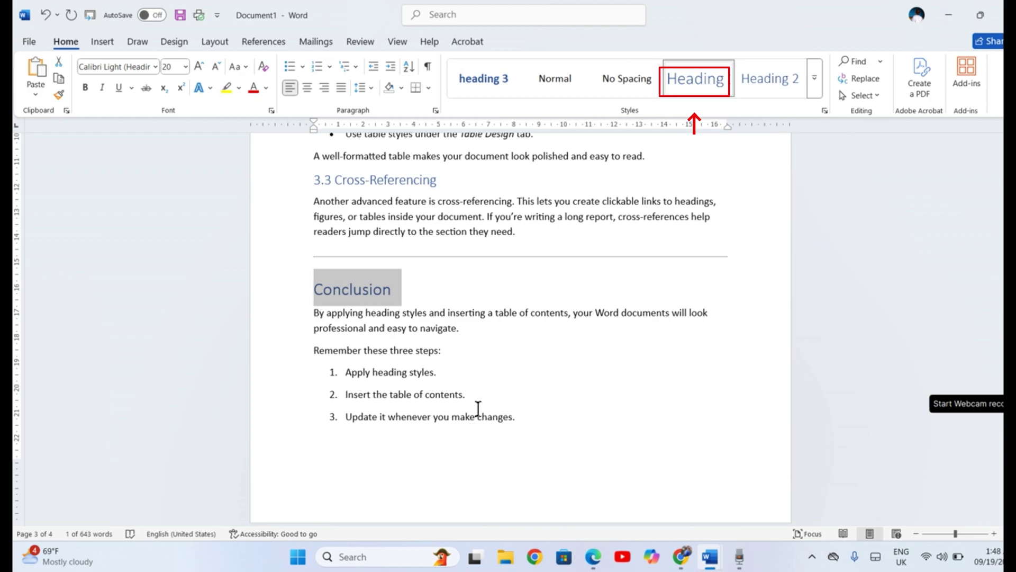
- Delete the blank line above Chapter 2: Formatting Basics and scroll back to the document title
scroll(482, 394, "down", 3)
scroll(487, 383, "down", 5)
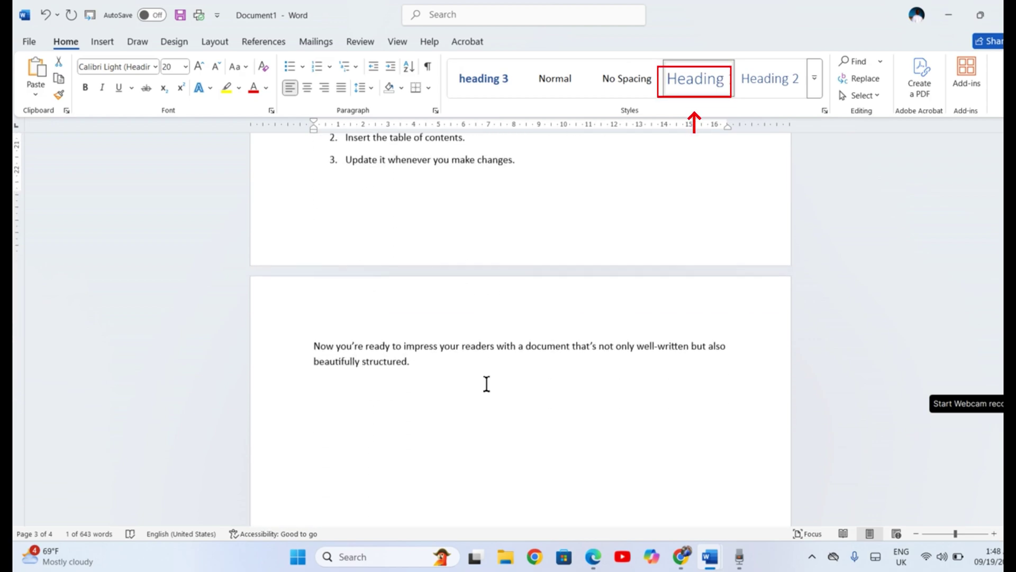
scroll(486, 384, "up", 10)
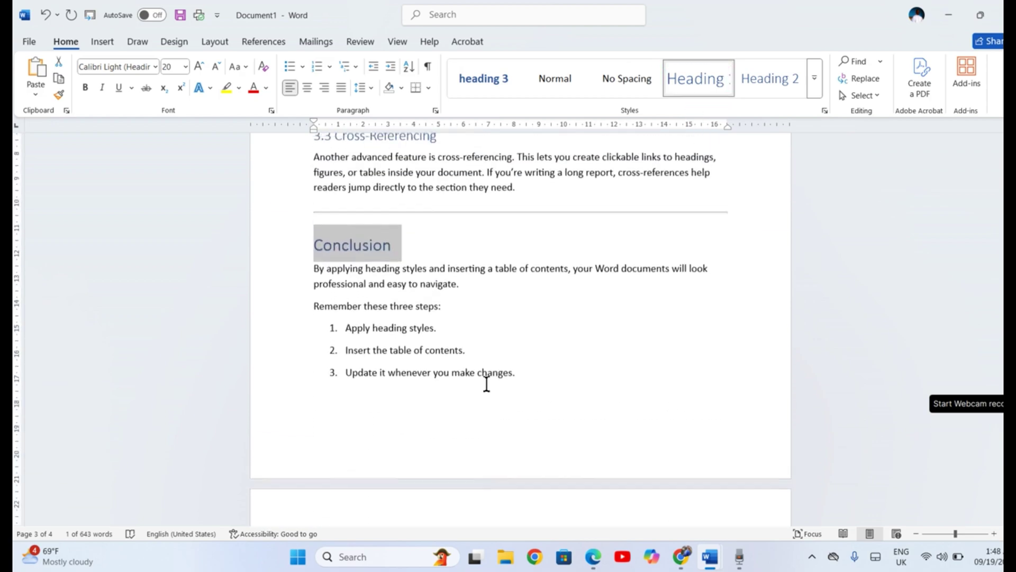
scroll(487, 384, "up", 10)
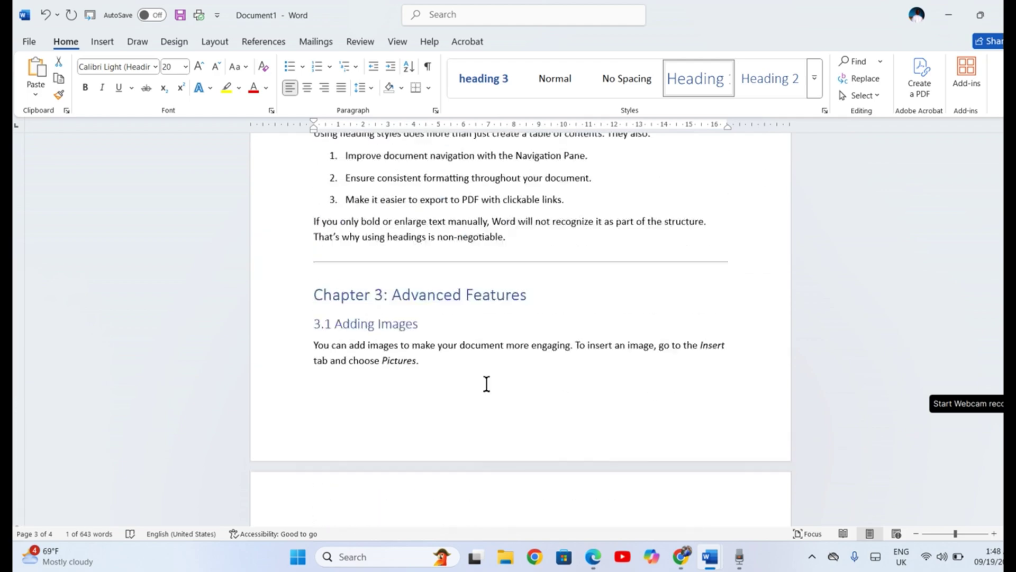
scroll(487, 384, "up", 5)
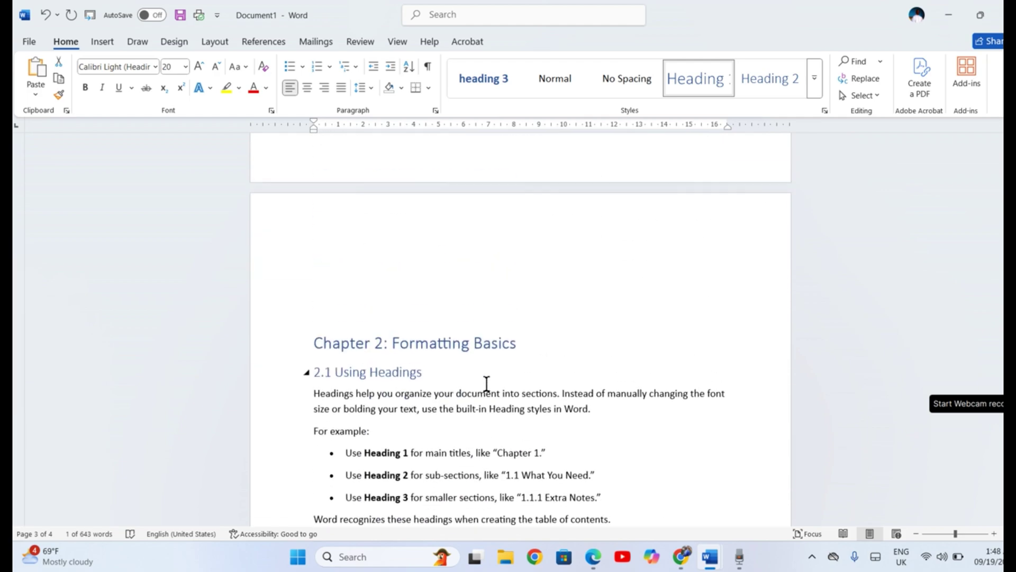
left_click(412, 309)
scroll(412, 310, "down", 1)
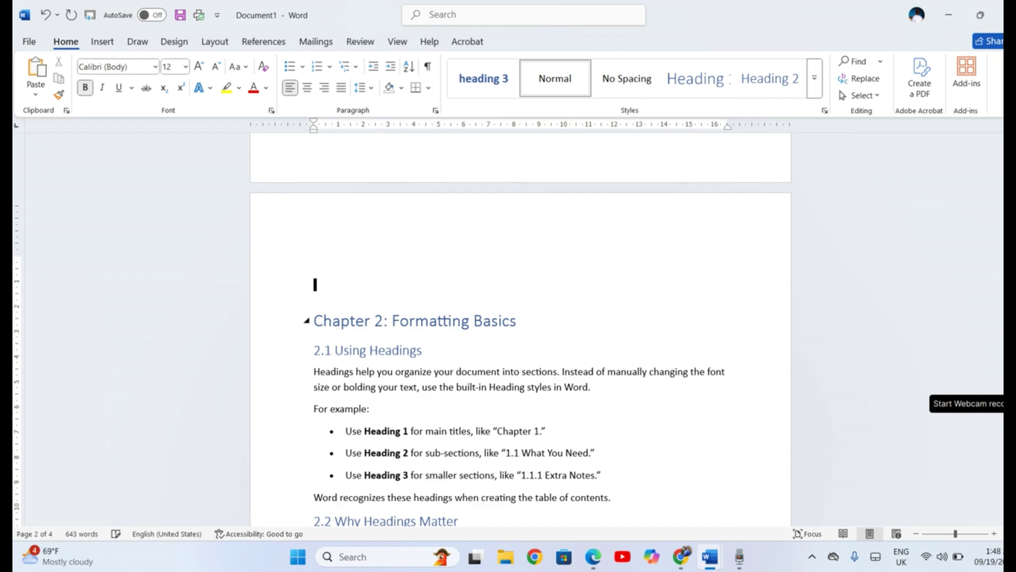
key("BackSpace")
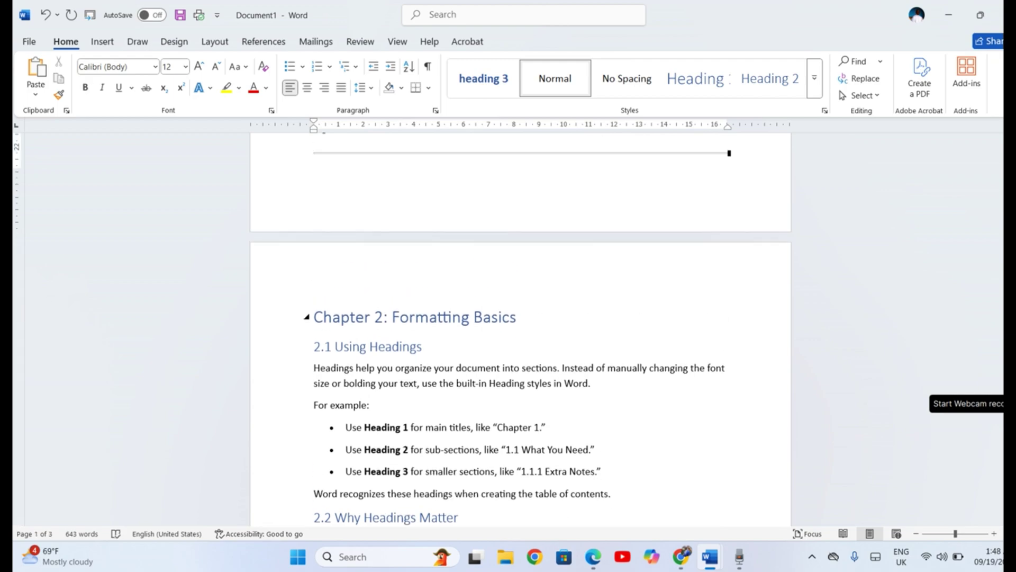
scroll(513, 341, "down", 15)
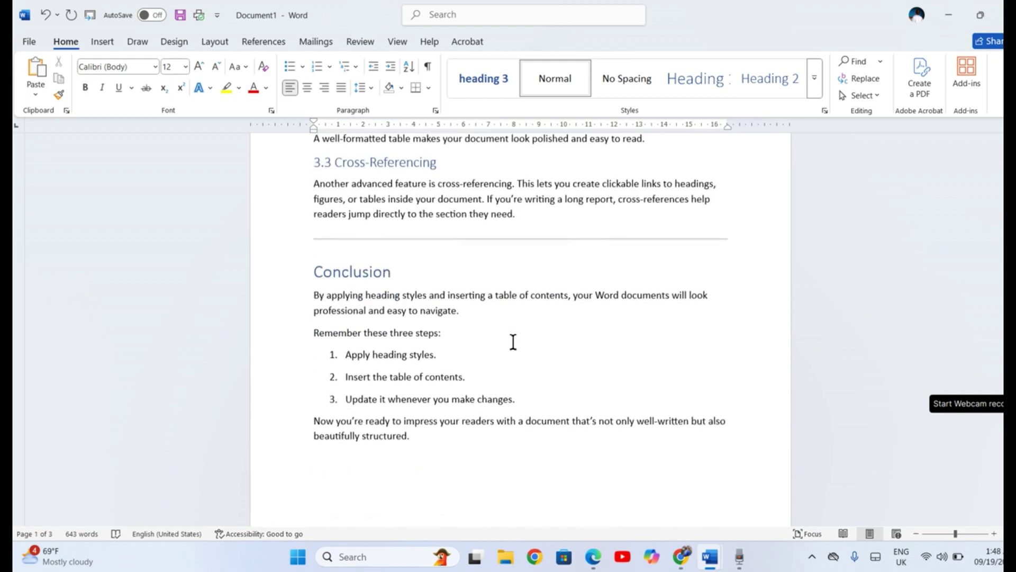
scroll(513, 341, "up", 15)
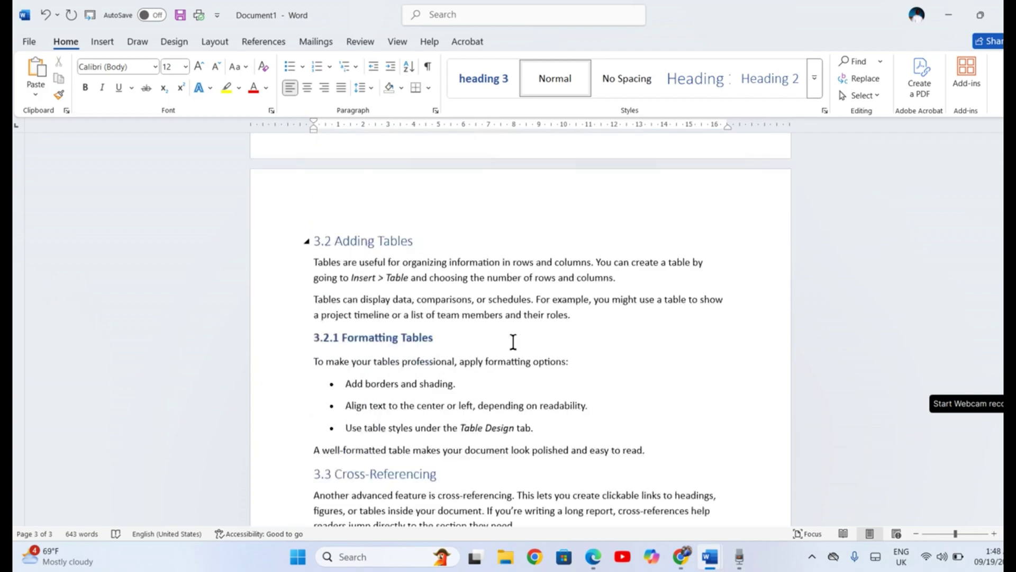
scroll(513, 342, "up", 1)
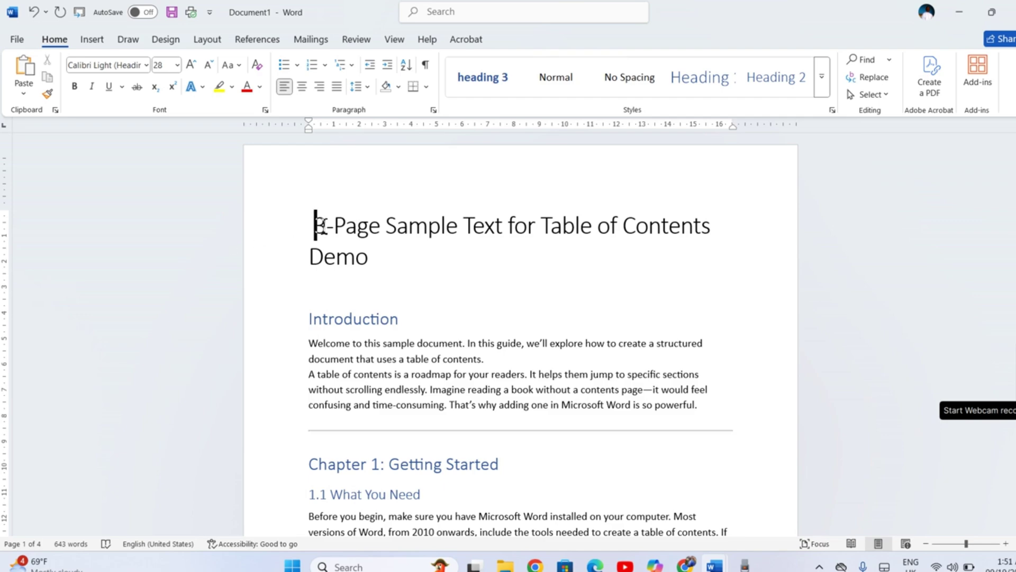
- Insert Automatic Table 1 from References > Table of Contents at the top of the document
left_click(268, 41)
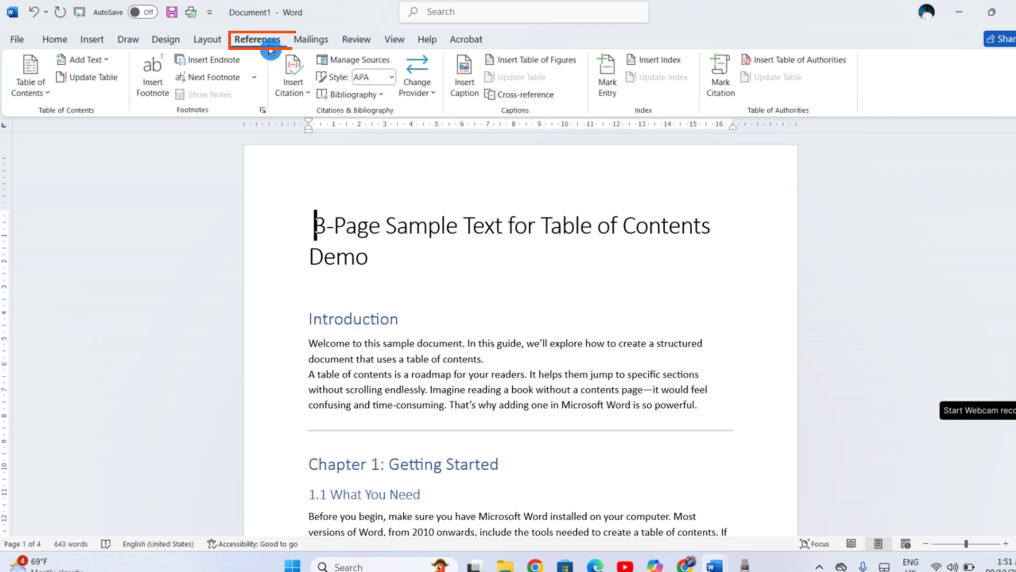
left_click(42, 96)
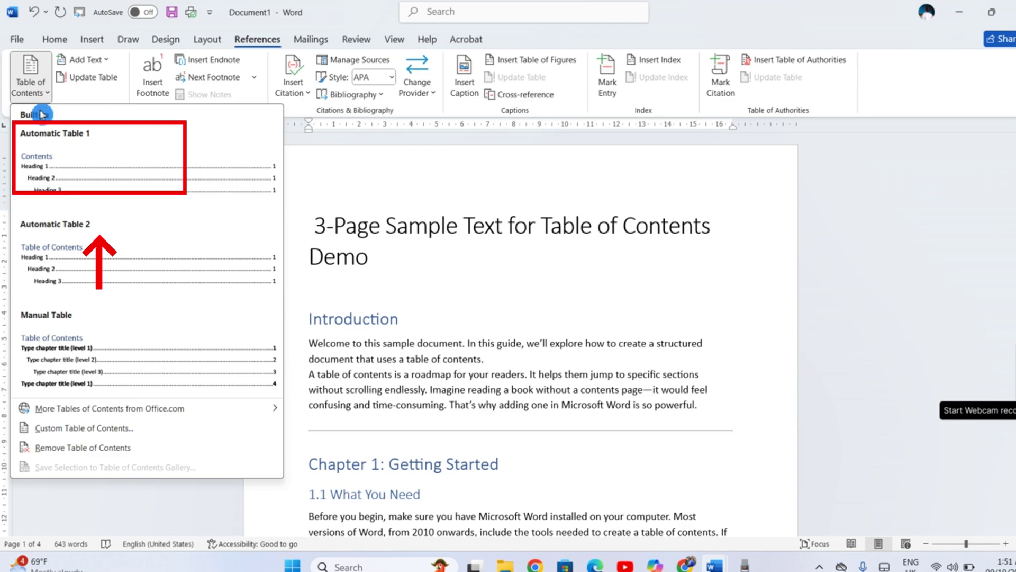
left_click(143, 169)
scroll(665, 195, "up", 10)
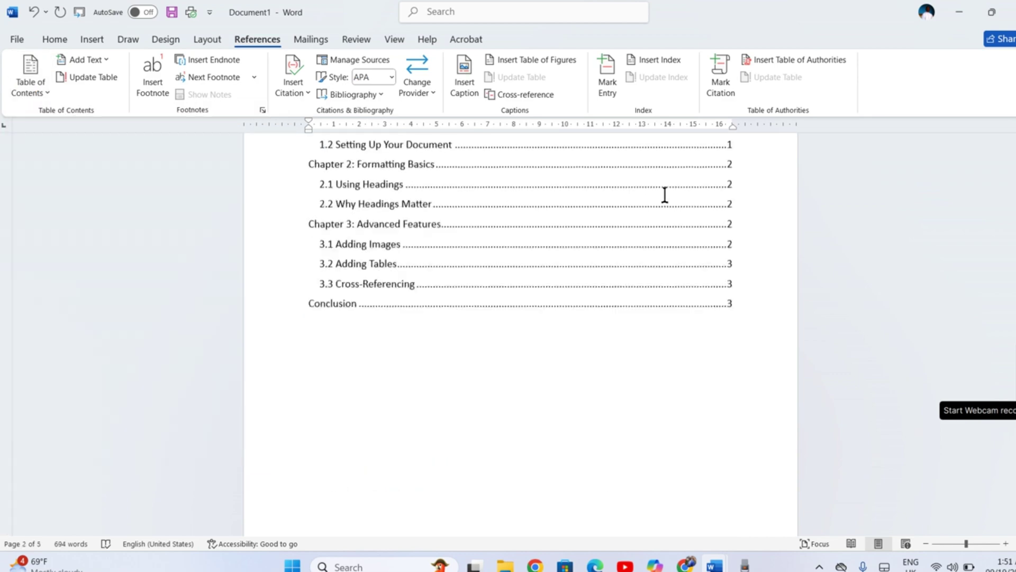
left_click(480, 360)
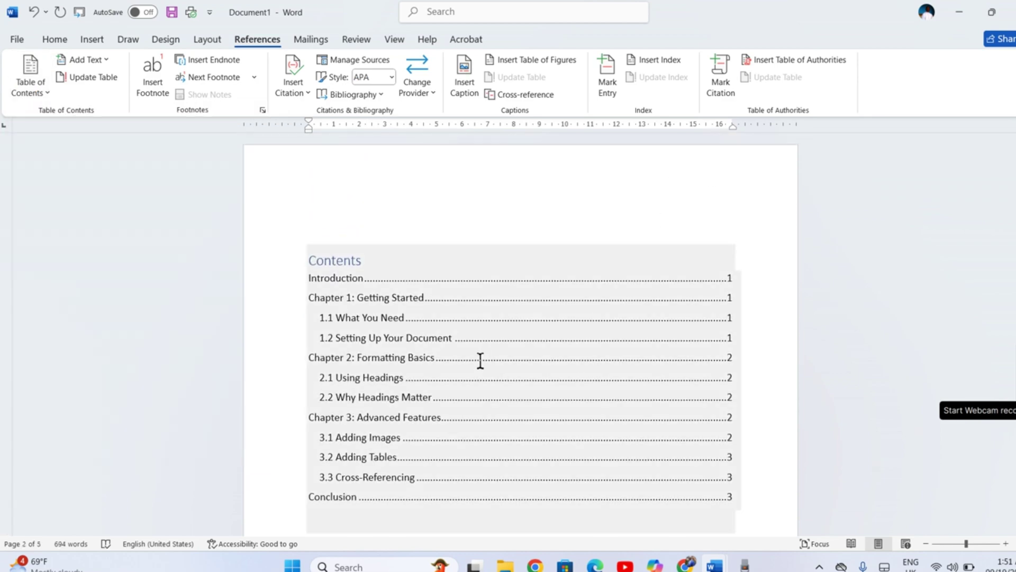
- Update the entire table of contents so its page numbers read 2 through 4
left_click(506, 361)
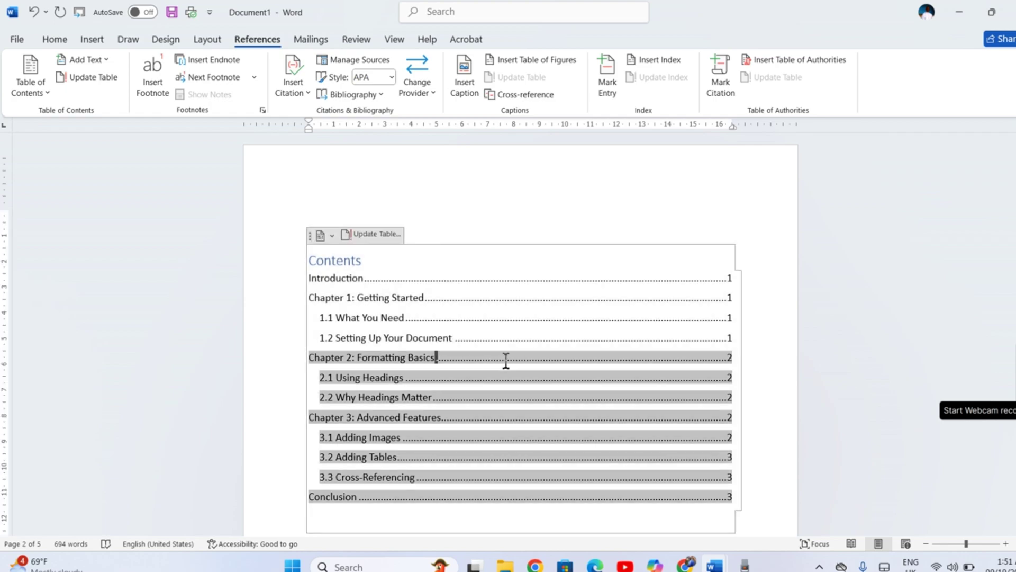
left_click(383, 242)
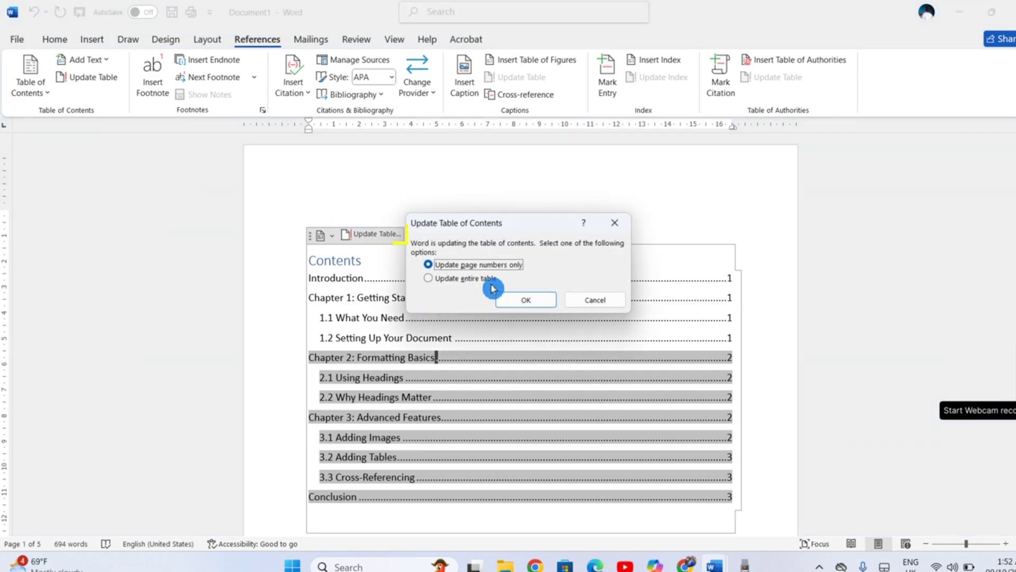
left_click(429, 279)
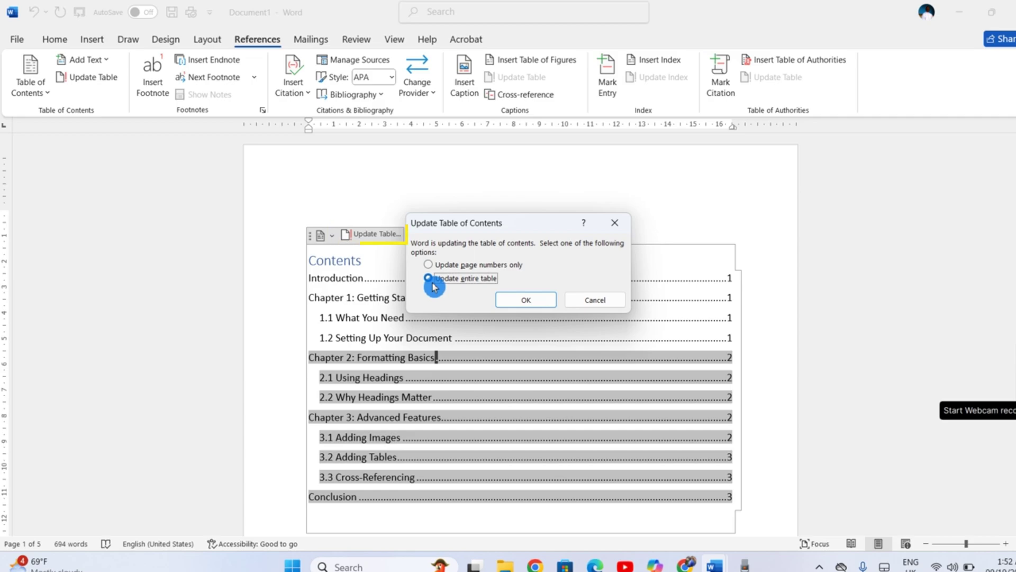
left_click(525, 301)
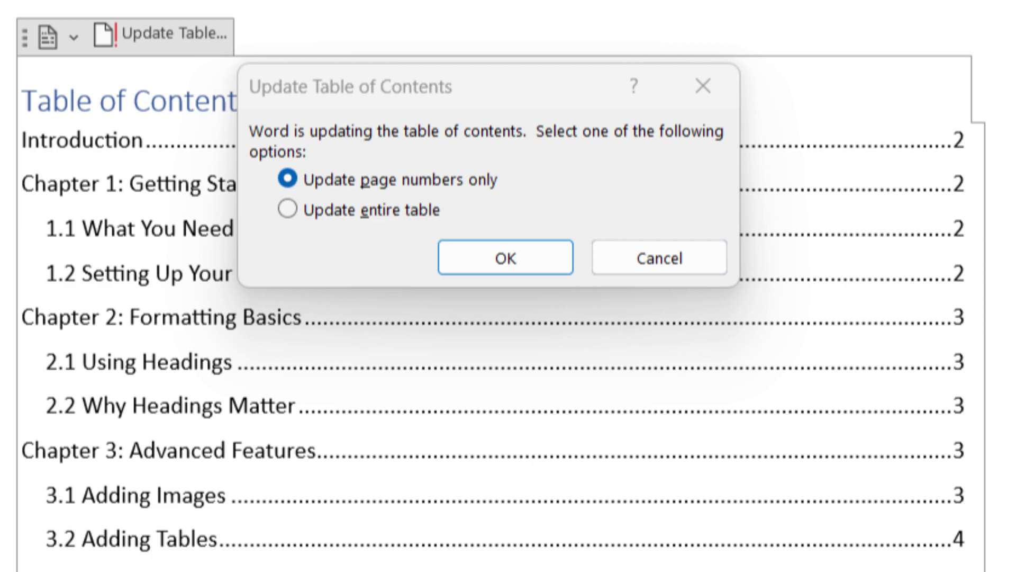
key("Return")
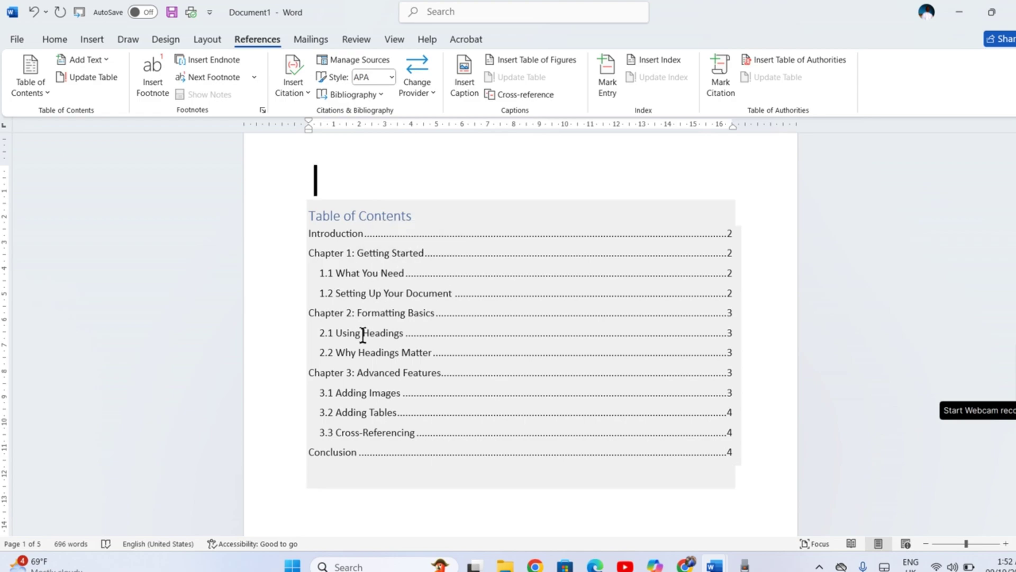
- Scroll through the document and save it
scroll(514, 409, "down", 3)
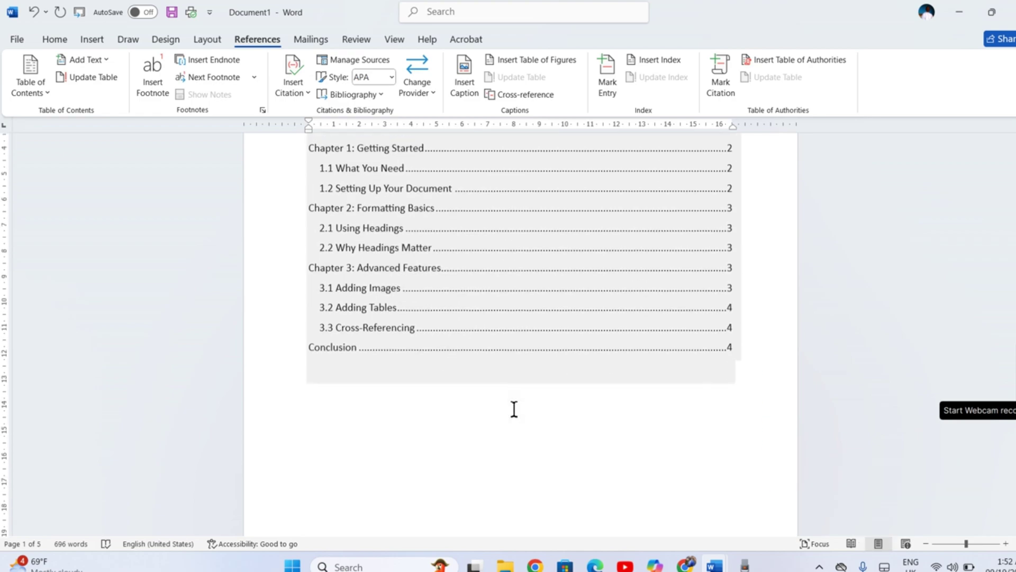
scroll(514, 409, "down", 10)
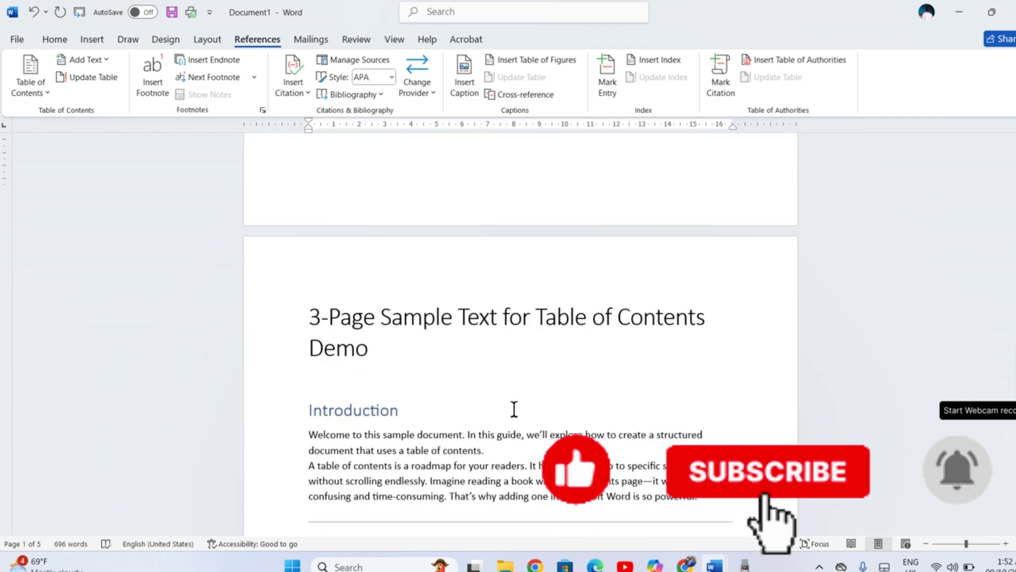
scroll(514, 409, "down", 1)
left_click(172, 19)
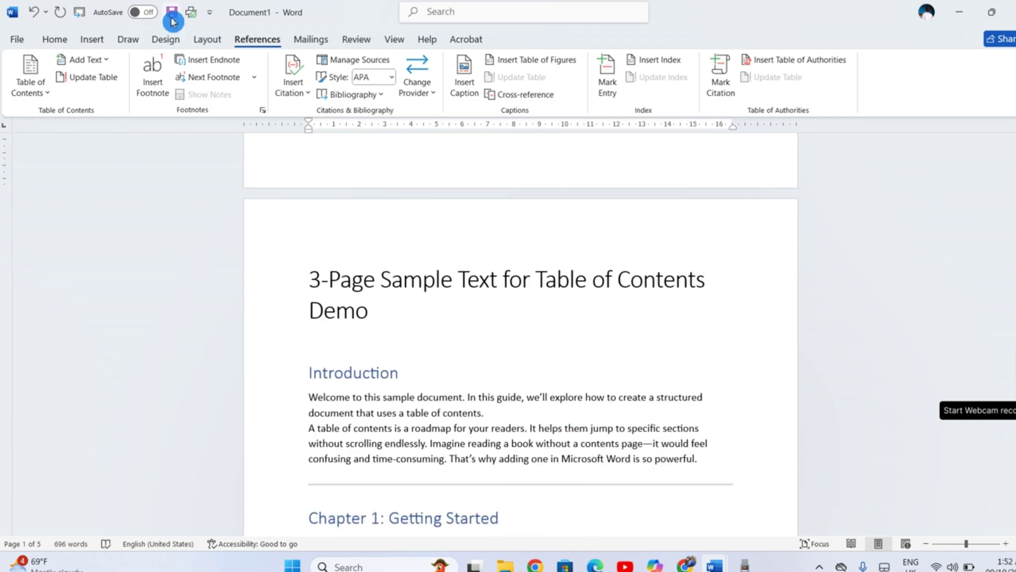